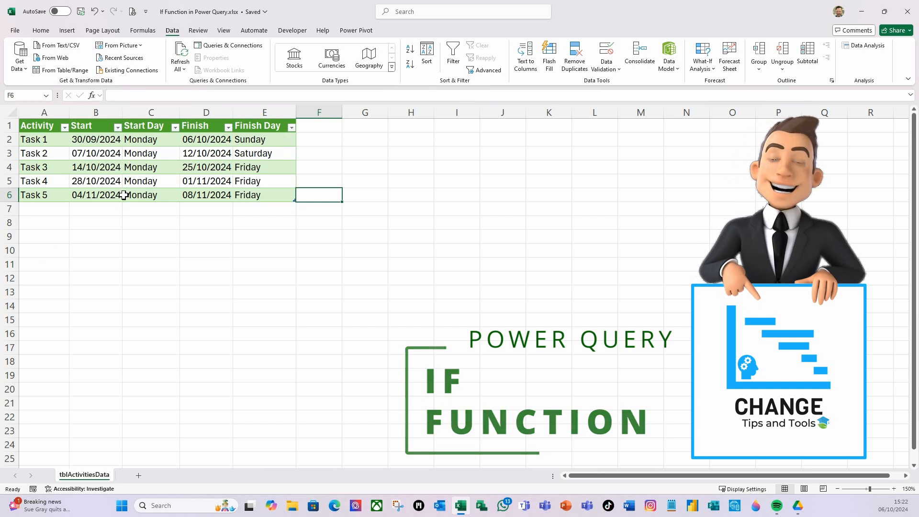
# Open the tblActivitiesData query for editing in the Power Query Editor
pyautogui.click(101, 167)
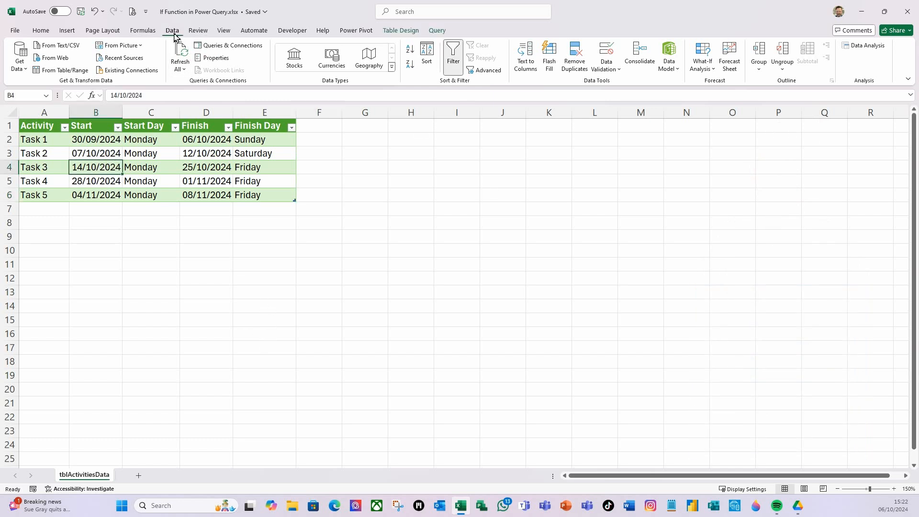
pyautogui.click(232, 49)
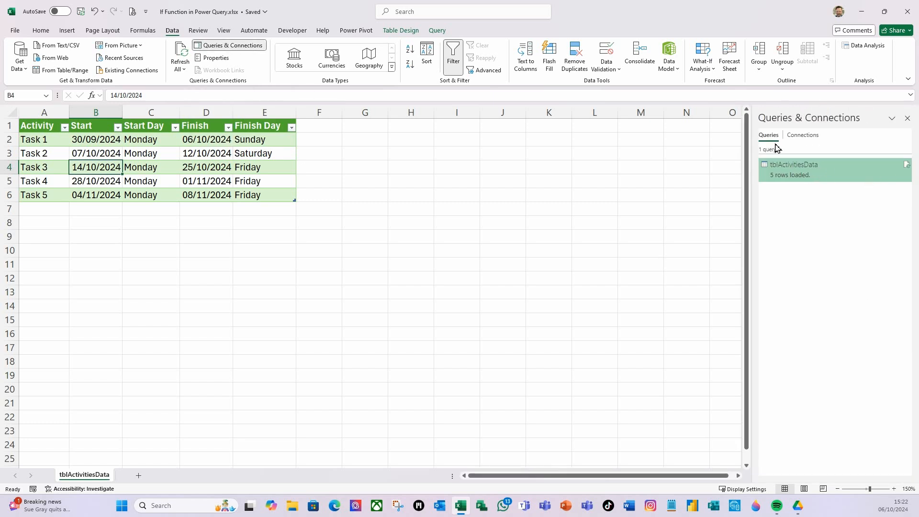
pyautogui.rightClick(786, 181)
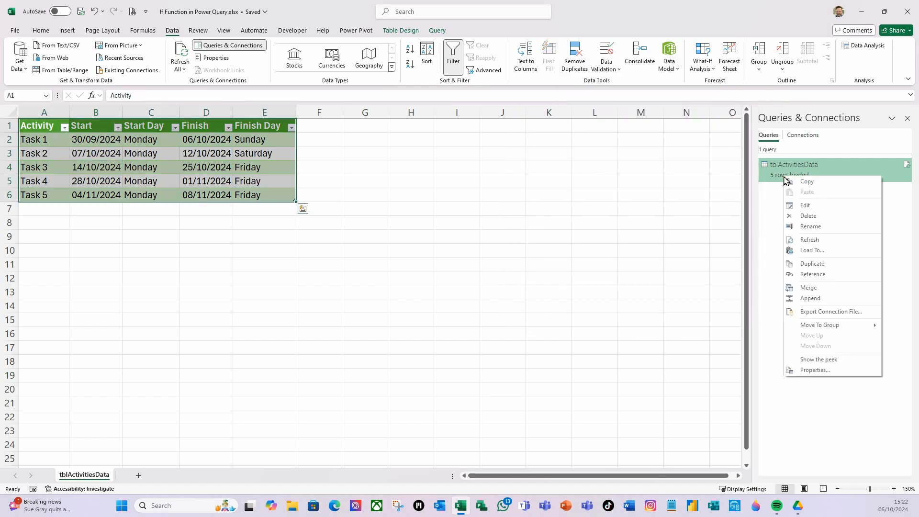
pyautogui.click(809, 209)
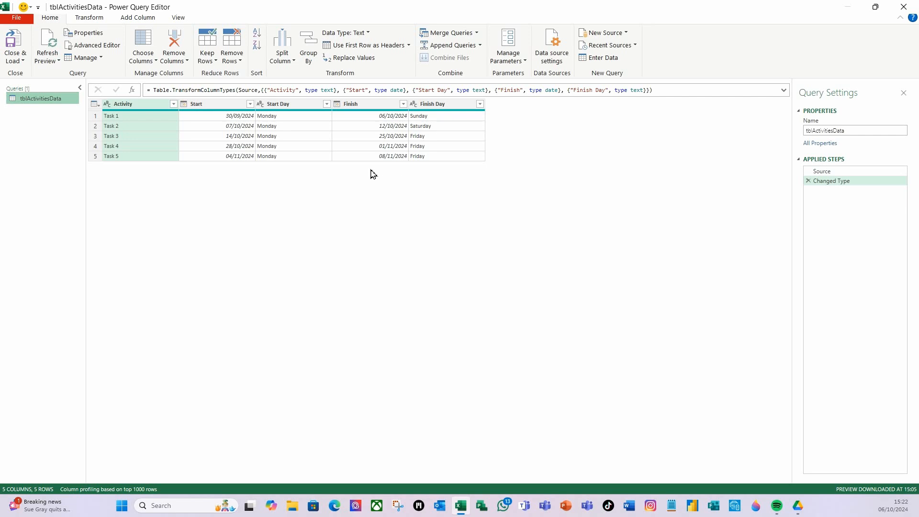
# Rename the Finish column as "Finish old"
pyautogui.click(369, 106)
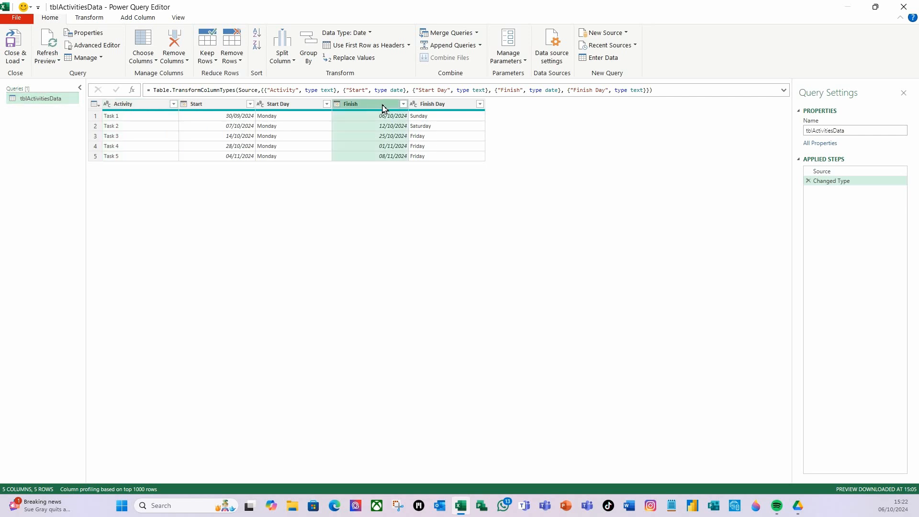
pyautogui.doubleClick(383, 107)
pyautogui.click(383, 105)
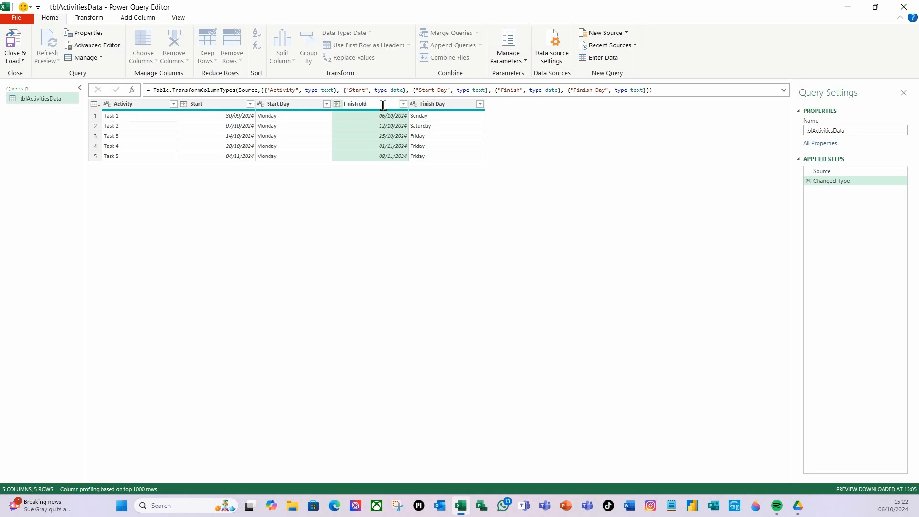
pyautogui.write('old')
pyautogui.press('Return')
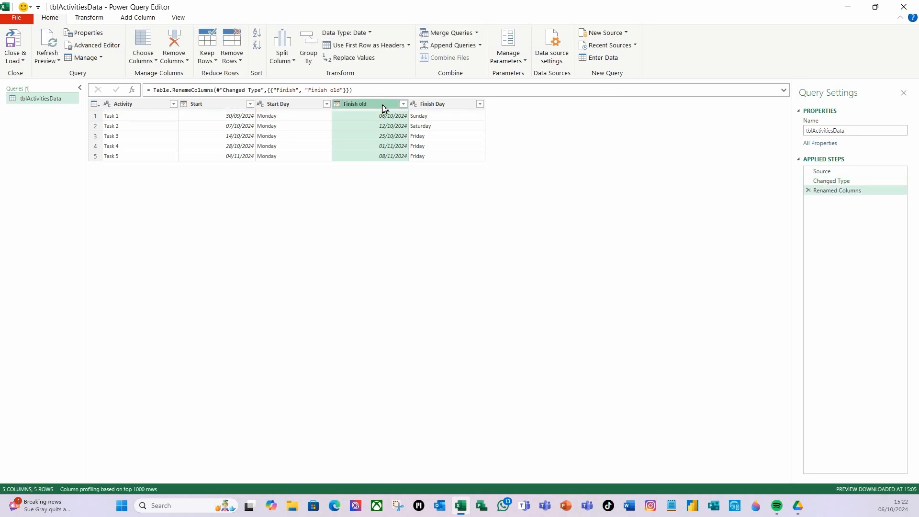
# Rename the Finish Day column as "Finish Day old"
pyautogui.doubleClick(446, 106)
pyautogui.click(455, 106)
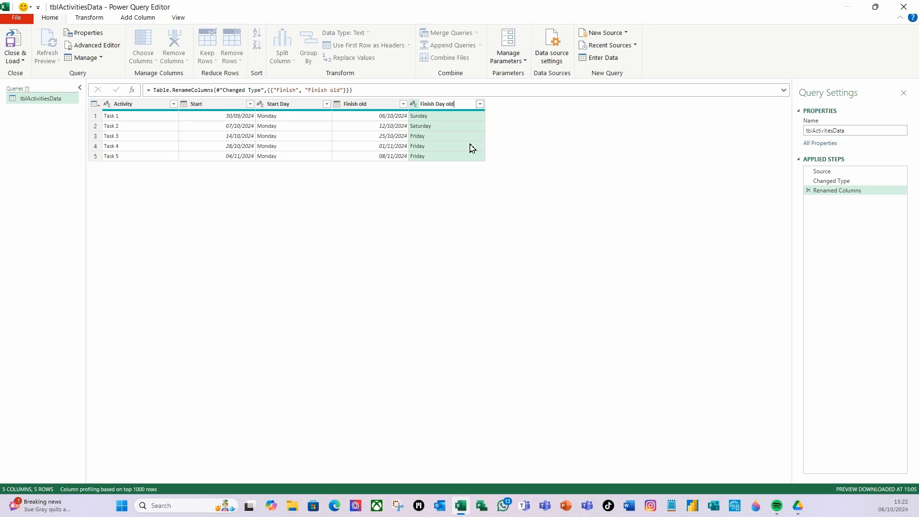
pyautogui.press('Return')
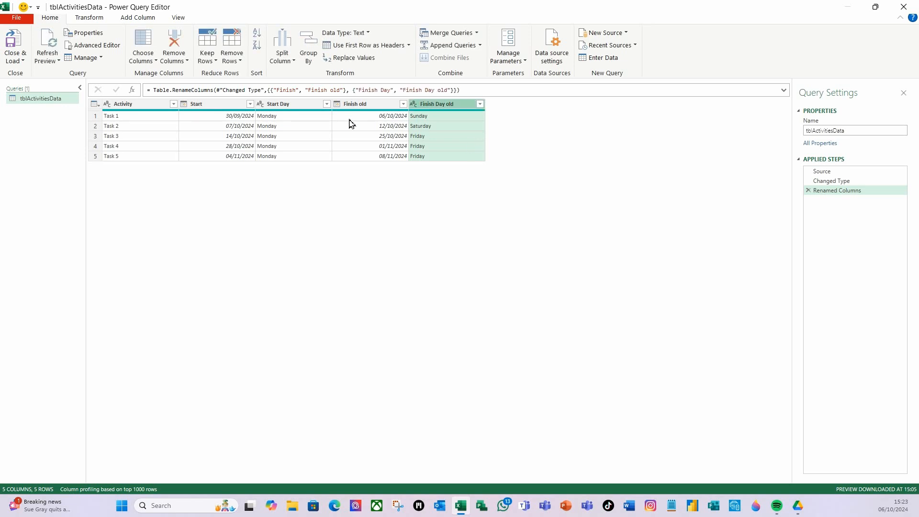
# Start a new custom column named "Finish" and move its dialog clear of the data rows
pyautogui.click(376, 109)
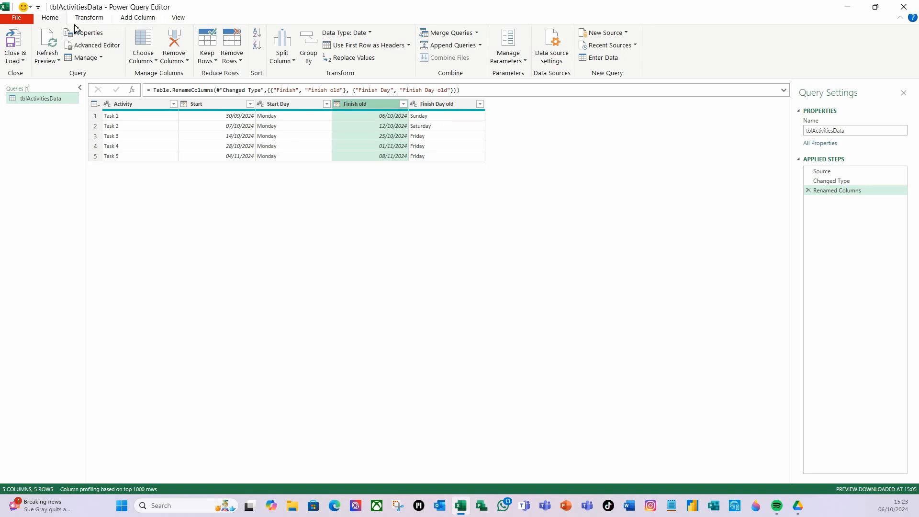
pyautogui.click(140, 23)
pyautogui.click(56, 54)
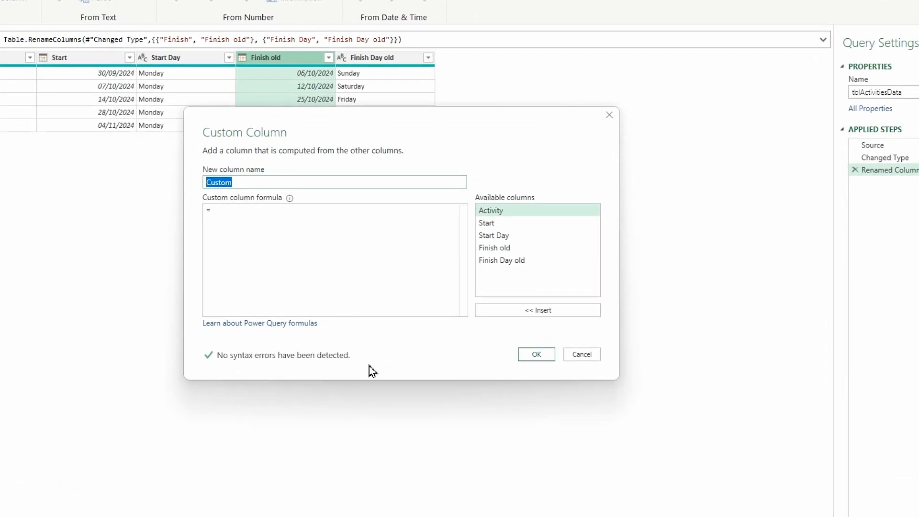
pyautogui.write('Finish')
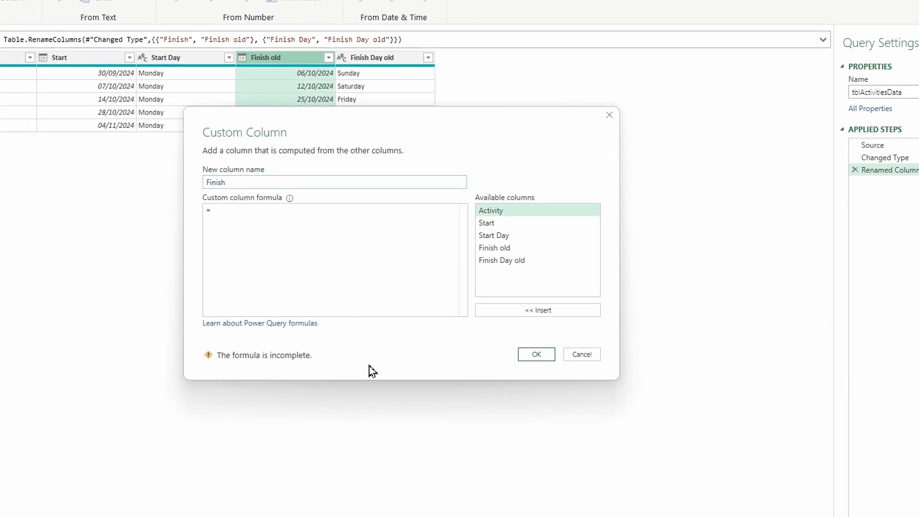
pyautogui.click(247, 213)
pyautogui.moveTo(310, 125); pyautogui.dragTo(247, 151)
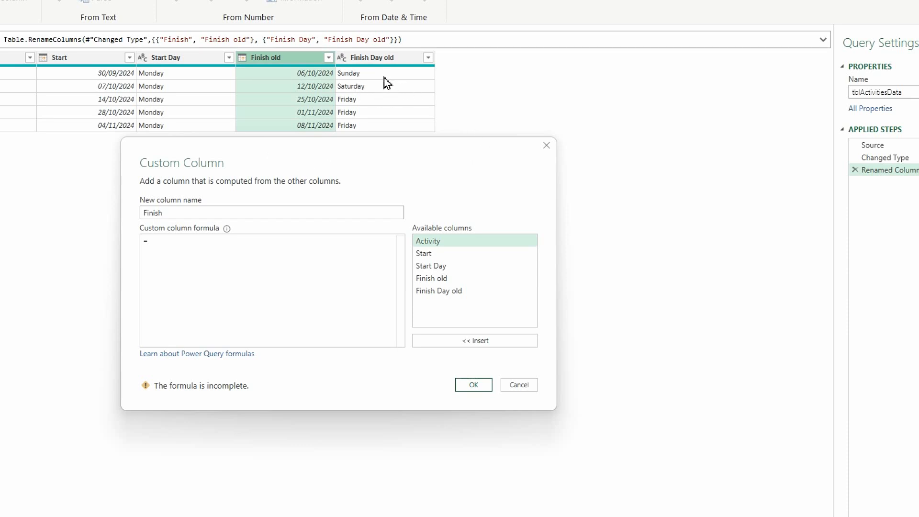
# Begin the custom column formula with the condition if [Finish Day old]="Saturday" then
pyautogui.click(177, 244)
pyautogui.doubleClick(452, 293)
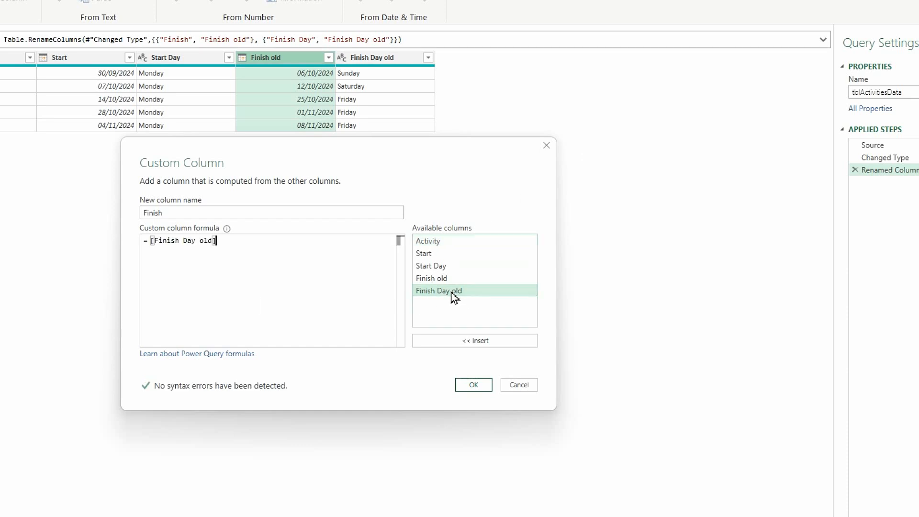
pyautogui.click(151, 241)
pyautogui.write('if')
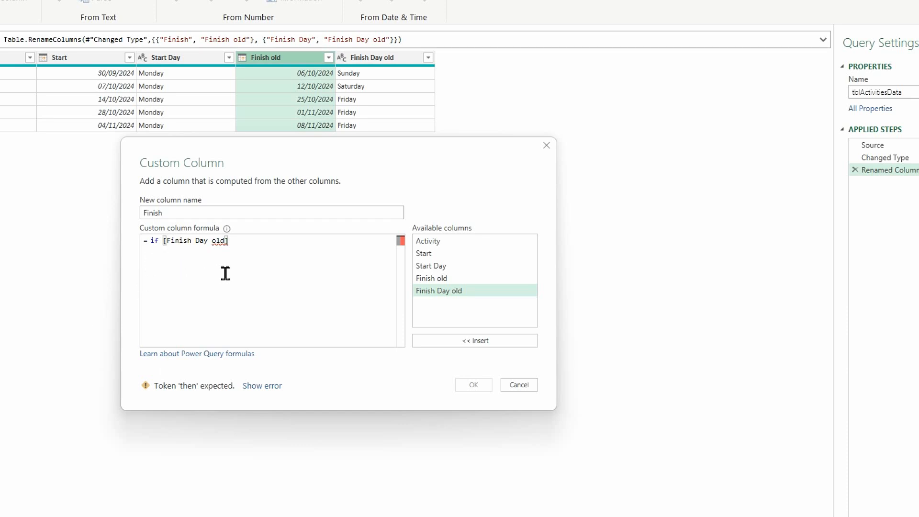
pyautogui.click(247, 241)
pyautogui.write('=')
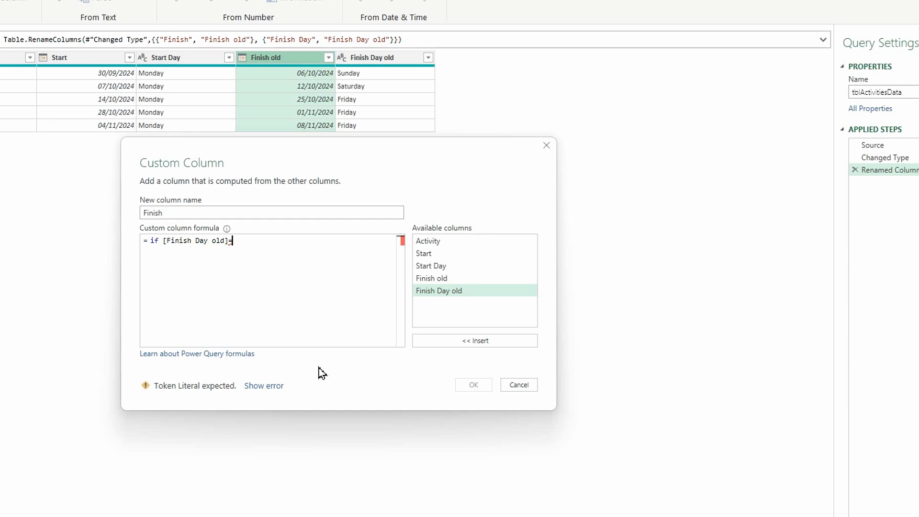
pyautogui.write('"Saturday')
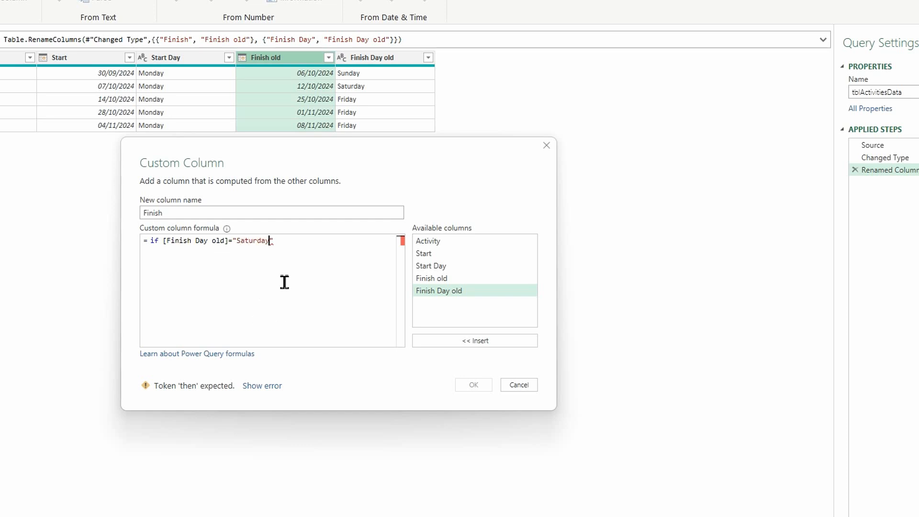
pyautogui.click(281, 239)
pyautogui.write('then')
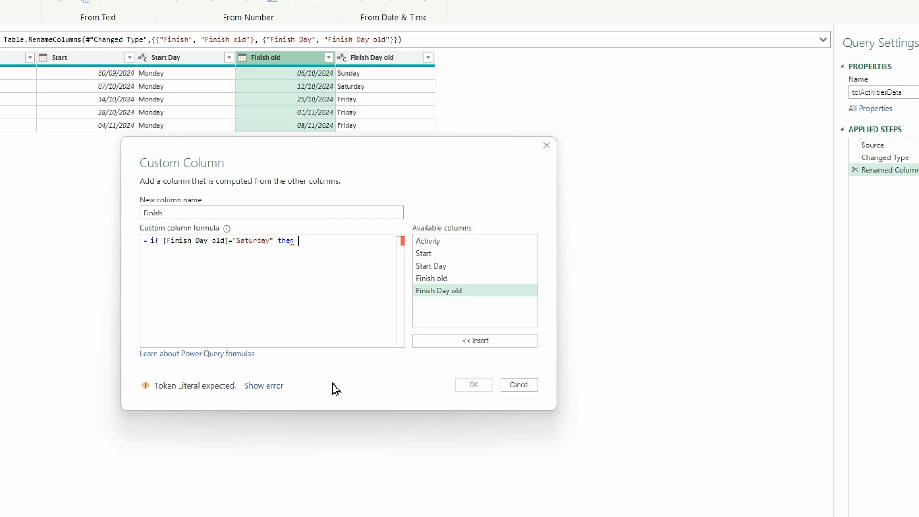
# Enter Number.From([Finish old])-1 as the result for the Saturday condition
pyautogui.write('number')
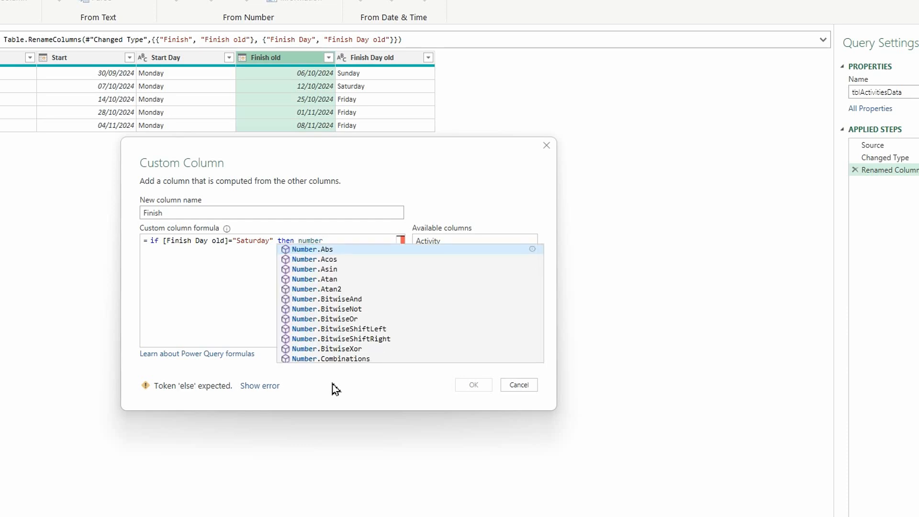
pyautogui.write('fr')
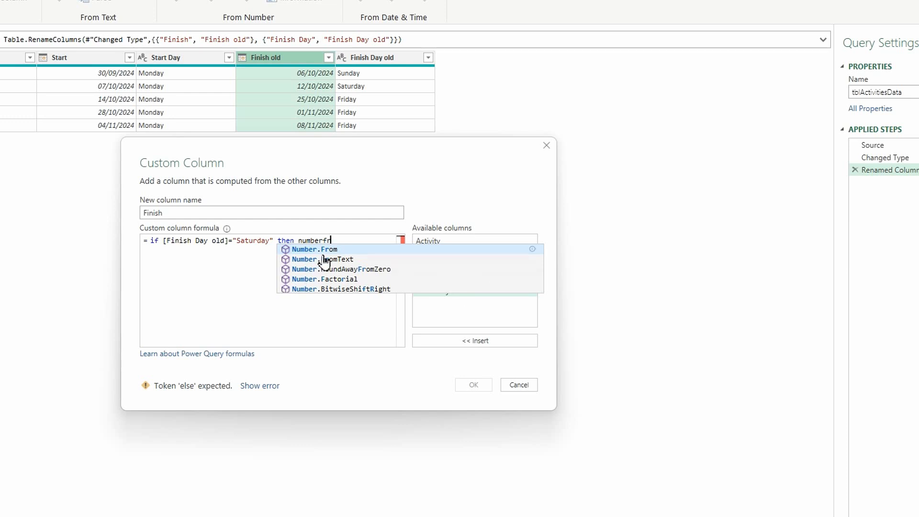
pyautogui.press('Tab')
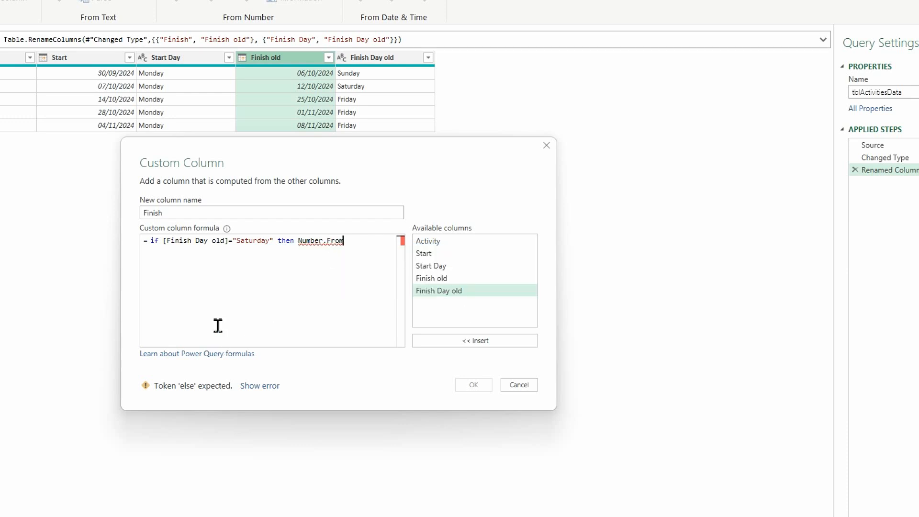
pyautogui.write('(')
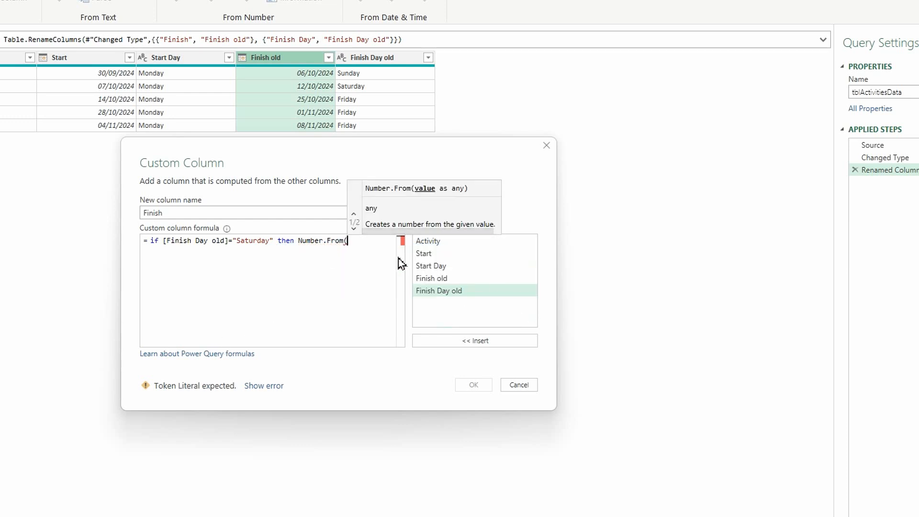
pyautogui.doubleClick(434, 279)
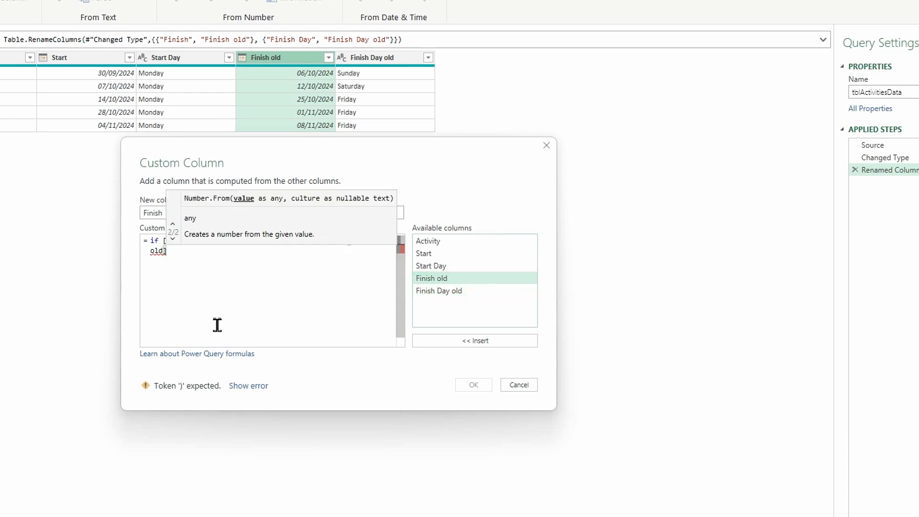
pyautogui.write(')')
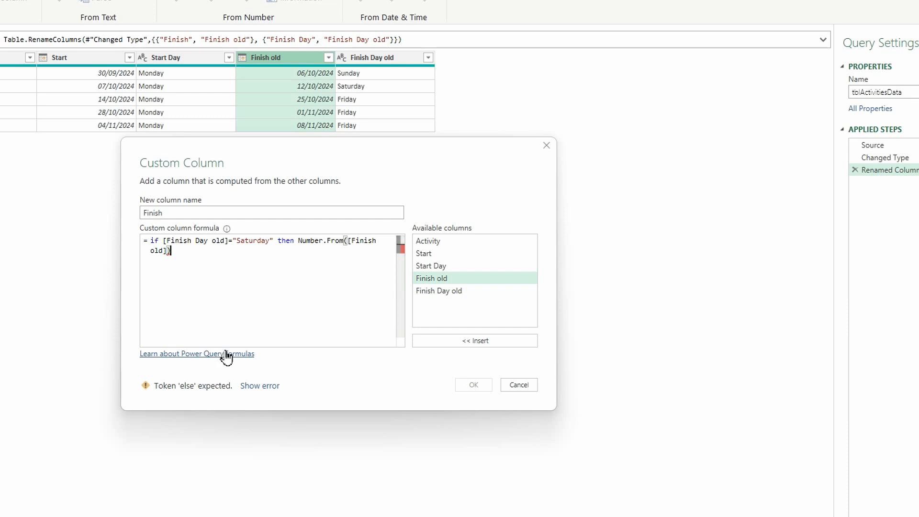
pyautogui.write('-1')
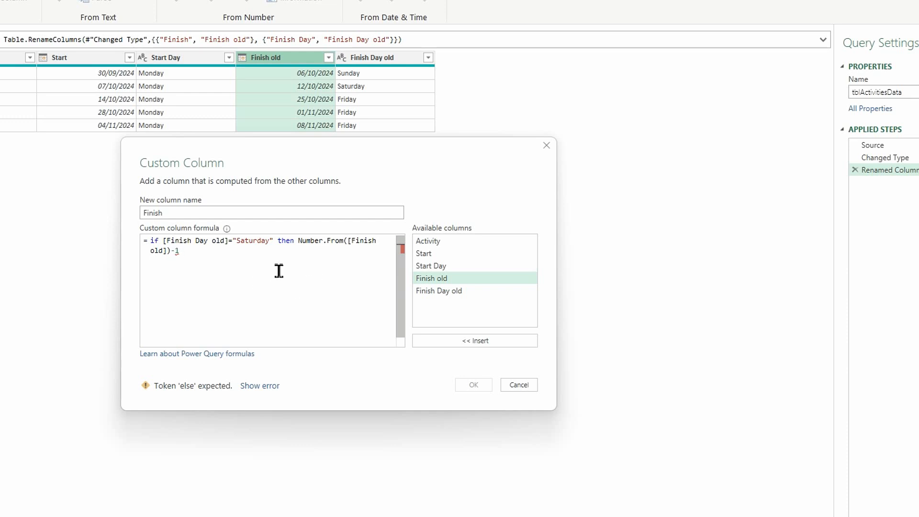
# Extend the formula with the second condition else if [Finish Day old]="Sunday" then
pyautogui.write('else')
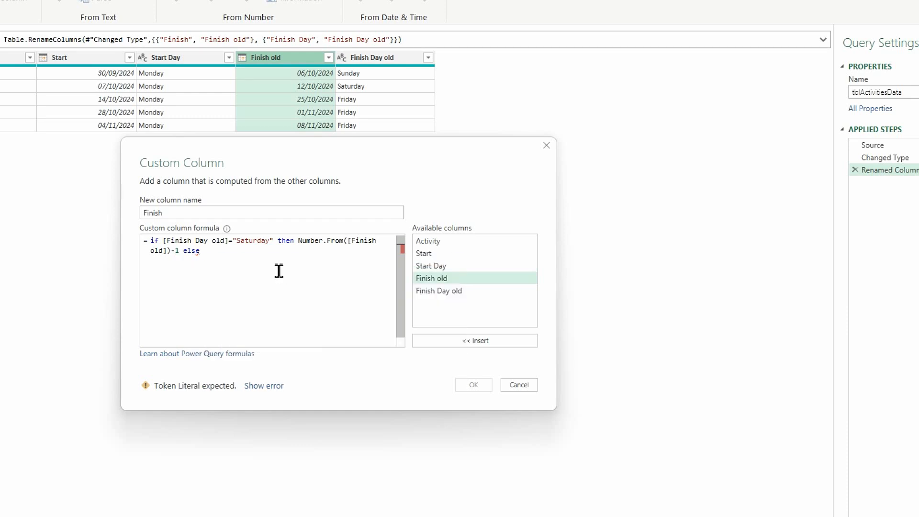
pyautogui.write(' if')
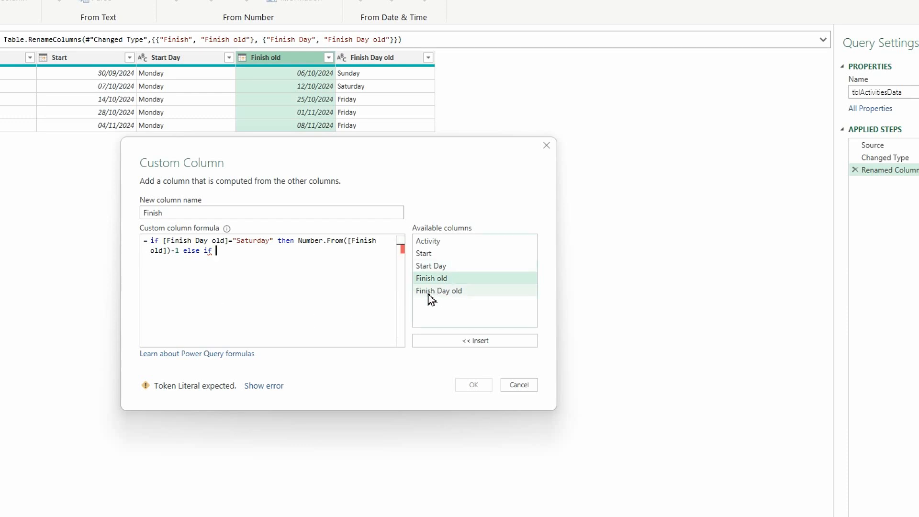
pyautogui.doubleClick(454, 293)
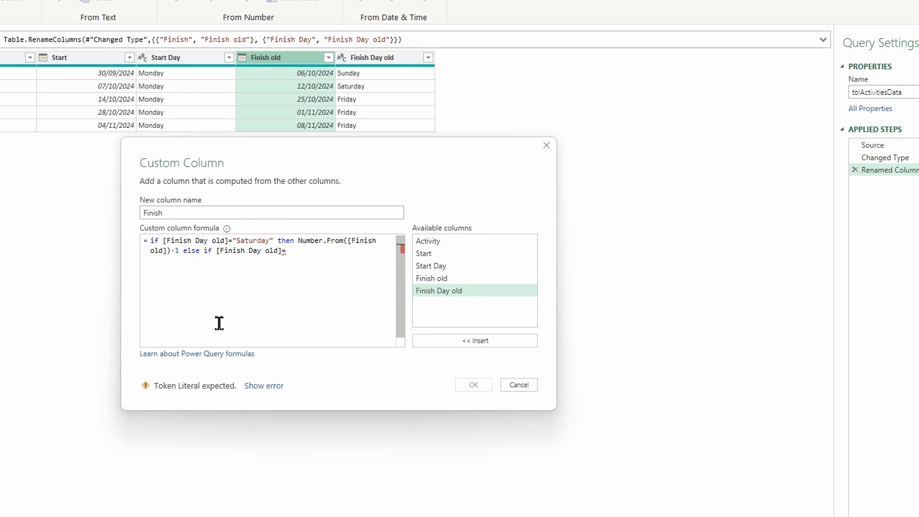
pyautogui.write('"Sunday')
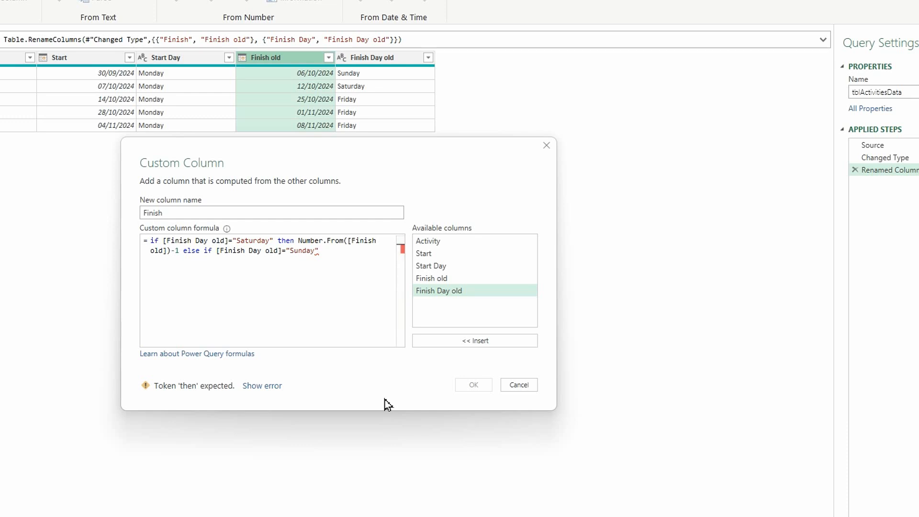
pyautogui.write('hen ')
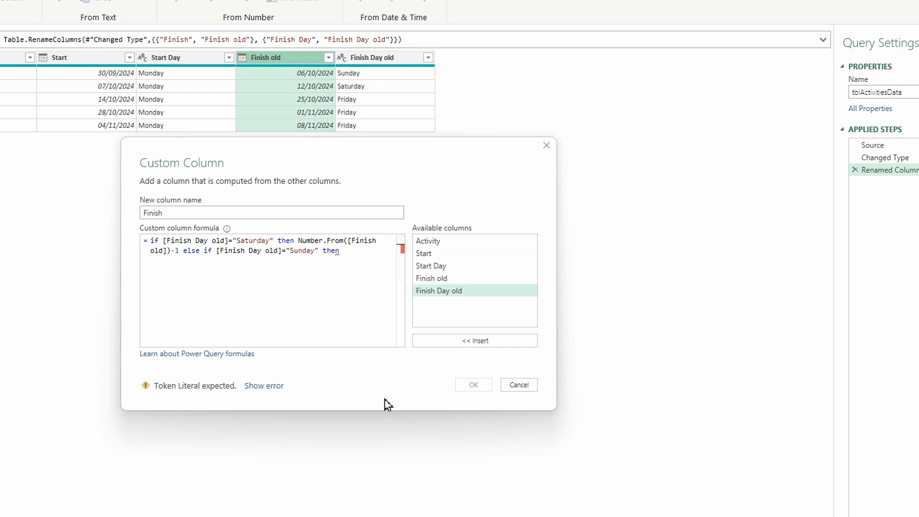
pyautogui.write('num')
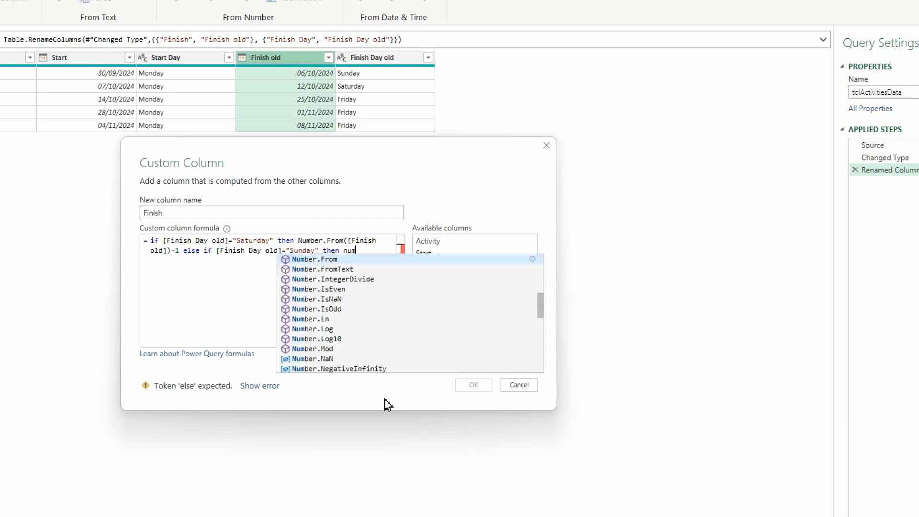
# Enter Number.From([Finish old])+1 as the result for the Sunday condition in the custom column formula
pyautogui.click(305, 261)
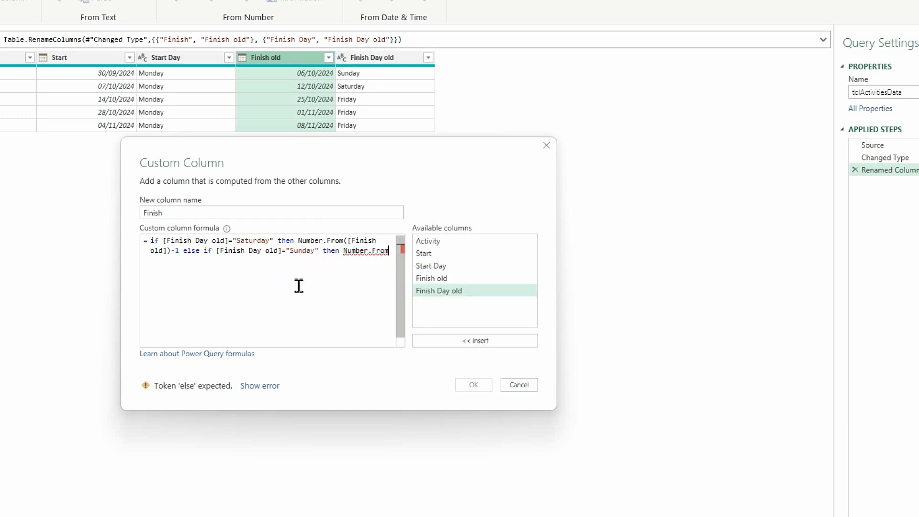
pyautogui.write('(')
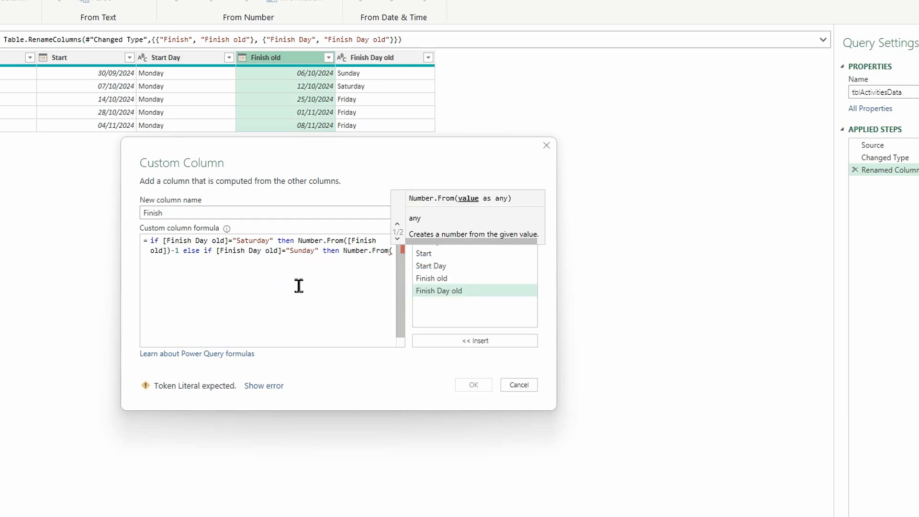
pyautogui.click(437, 279)
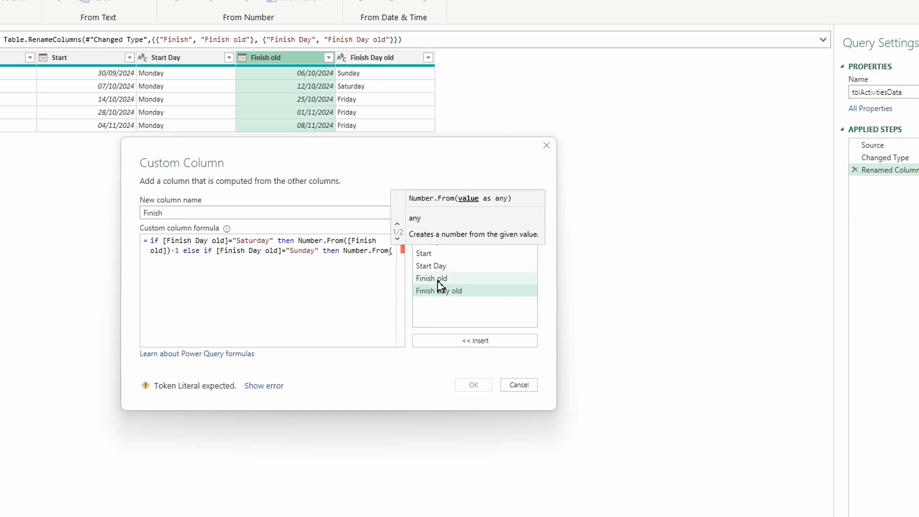
pyautogui.doubleClick(437, 280)
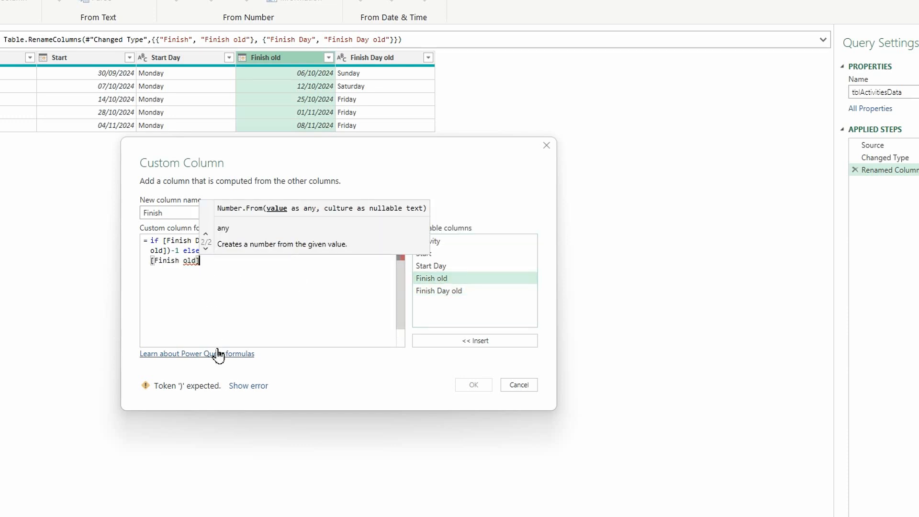
pyautogui.write(')-1')
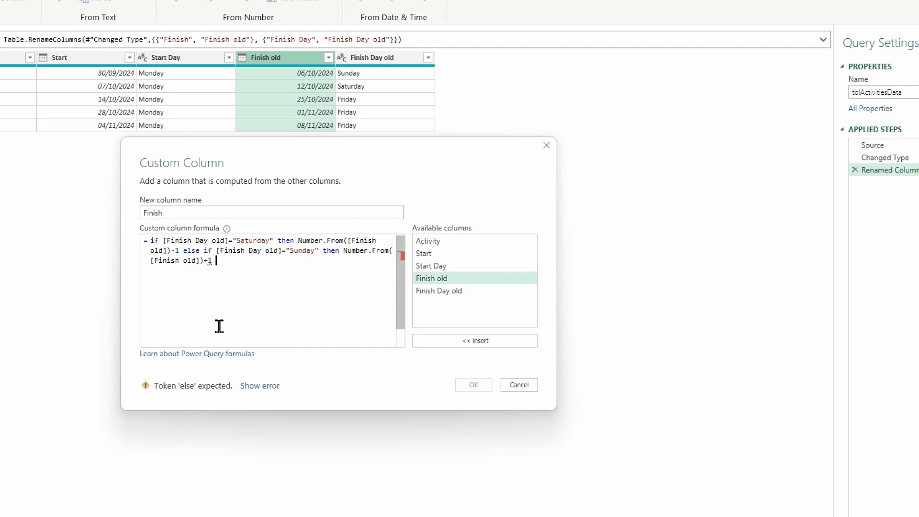
# Complete the formula with else Number.From([Finish old]) and create the custom column
pyautogui.write('else ')
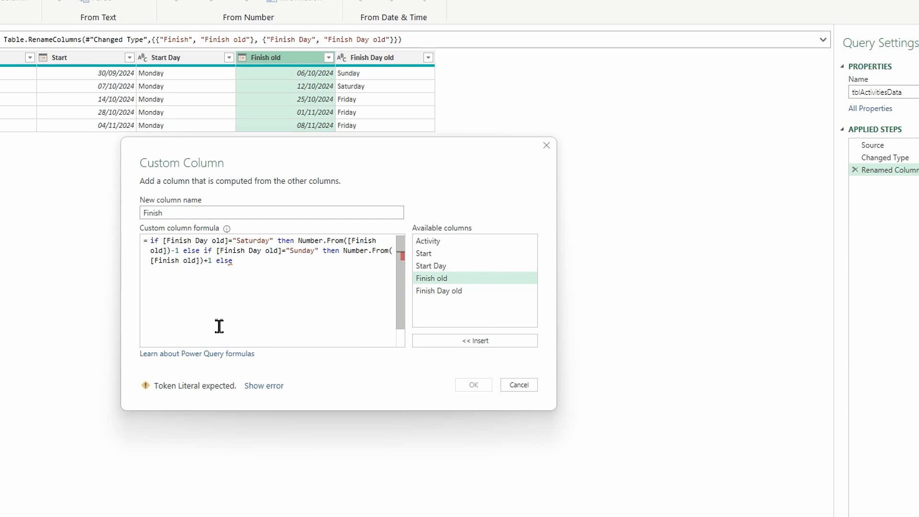
pyautogui.write('num')
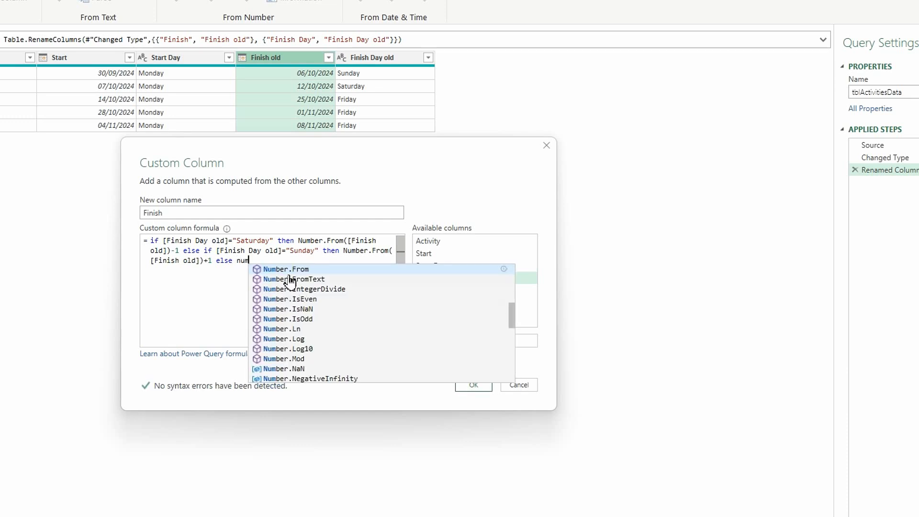
pyautogui.press('Tab')
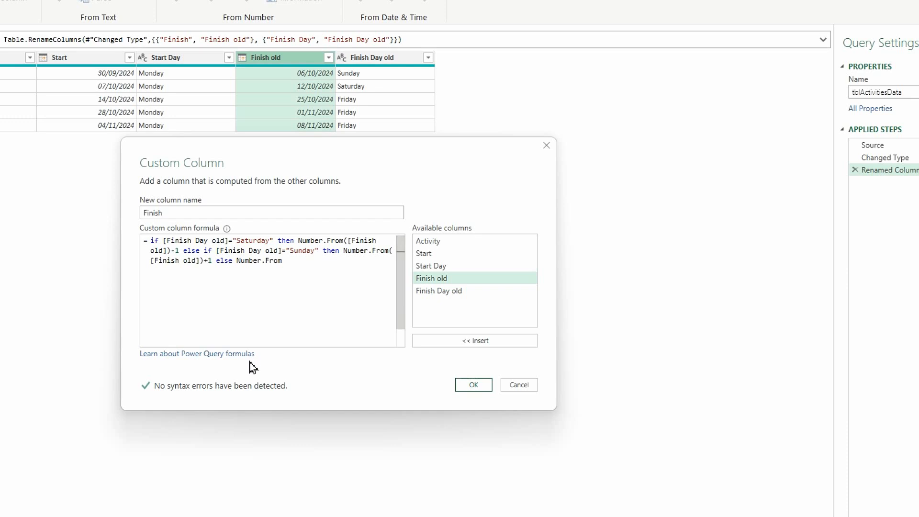
pyautogui.write('(')
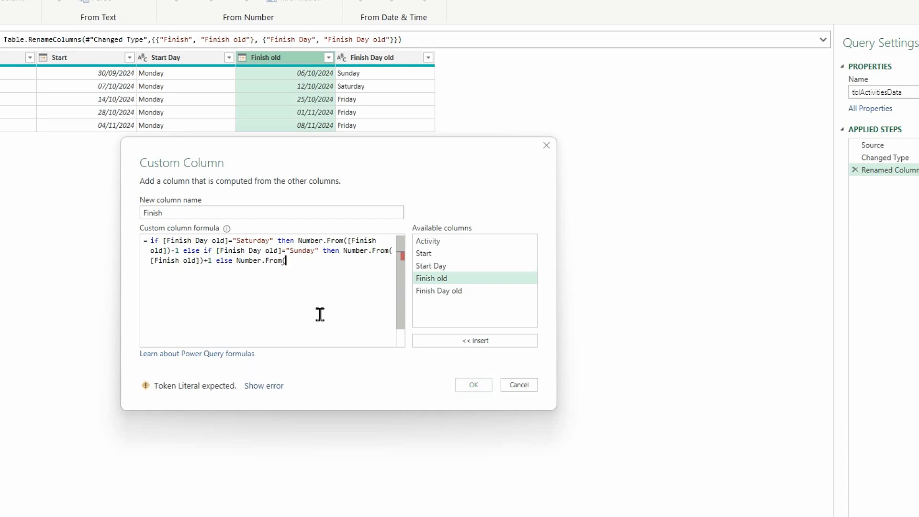
pyautogui.doubleClick(445, 279)
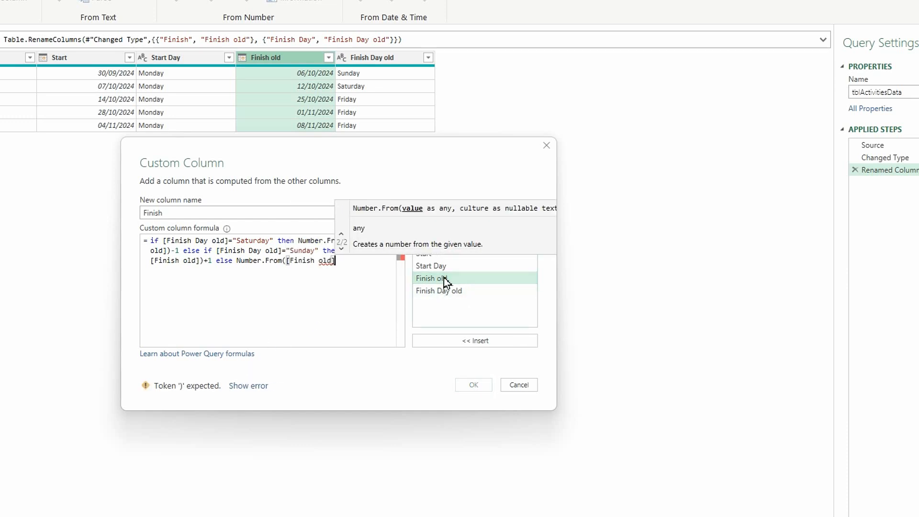
pyautogui.write(')')
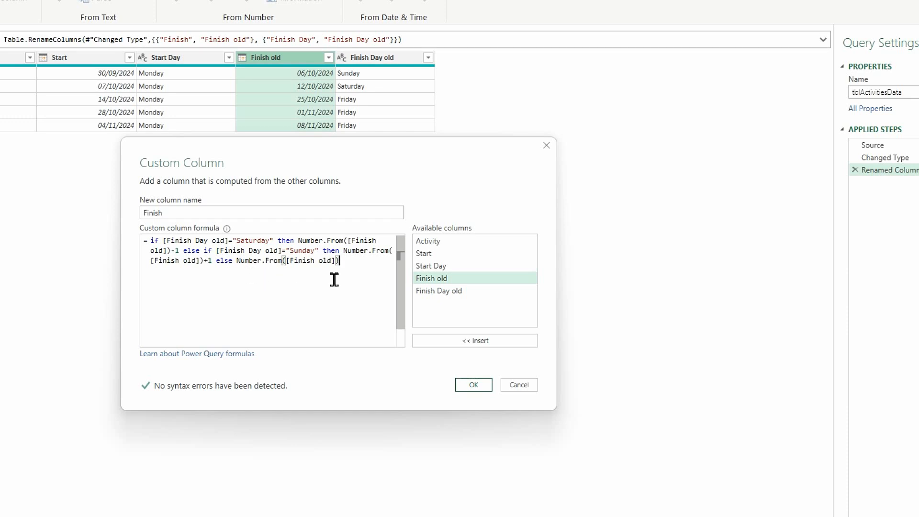
pyautogui.click(474, 387)
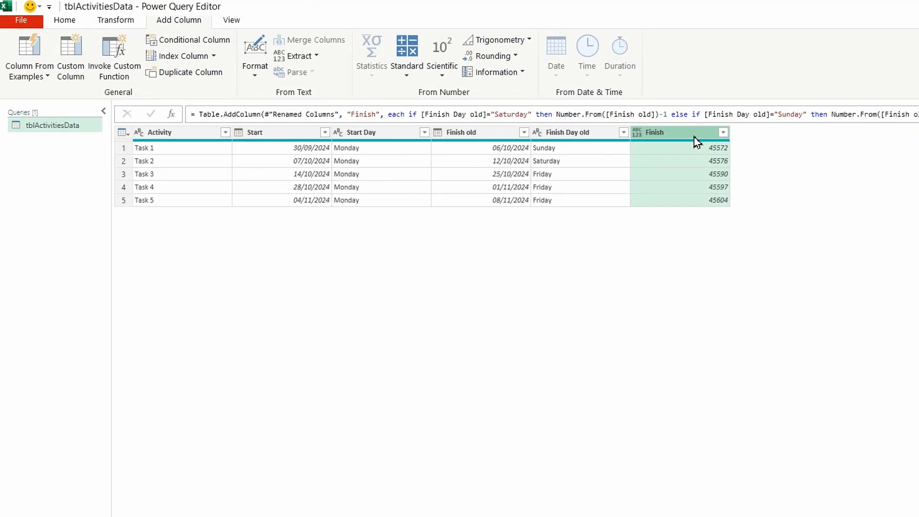
# Set the data type of the new Finish column to Date
pyautogui.click(64, 20)
pyautogui.click(472, 40)
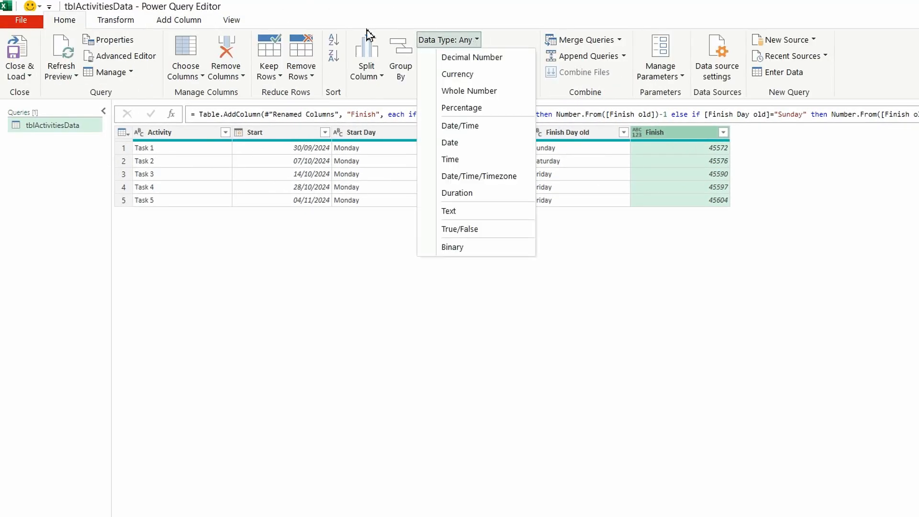
pyautogui.click(457, 145)
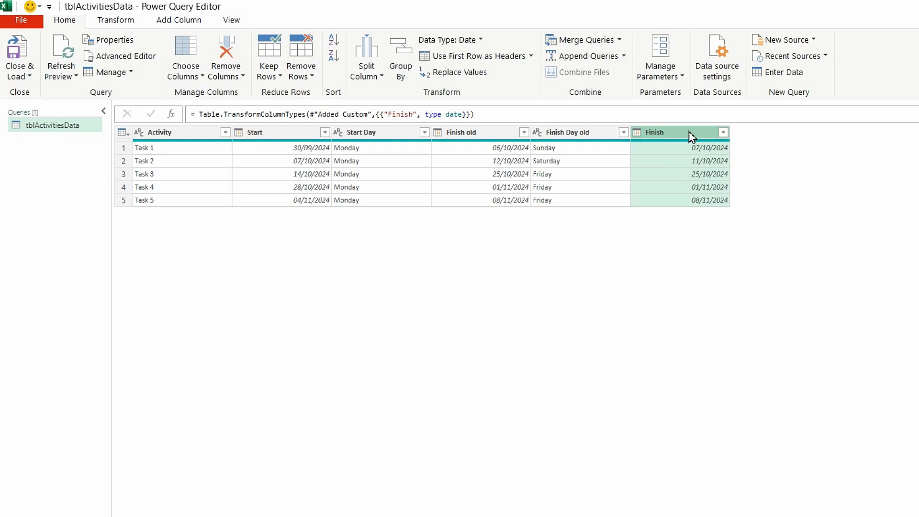
# Add a Name of Day column based on the Finish column and rename it Finish Day
pyautogui.click(175, 22)
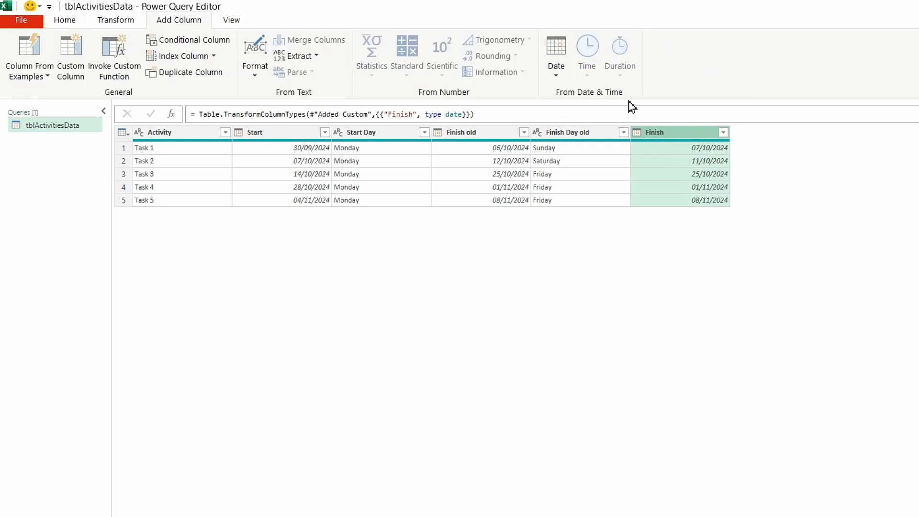
pyautogui.click(557, 77)
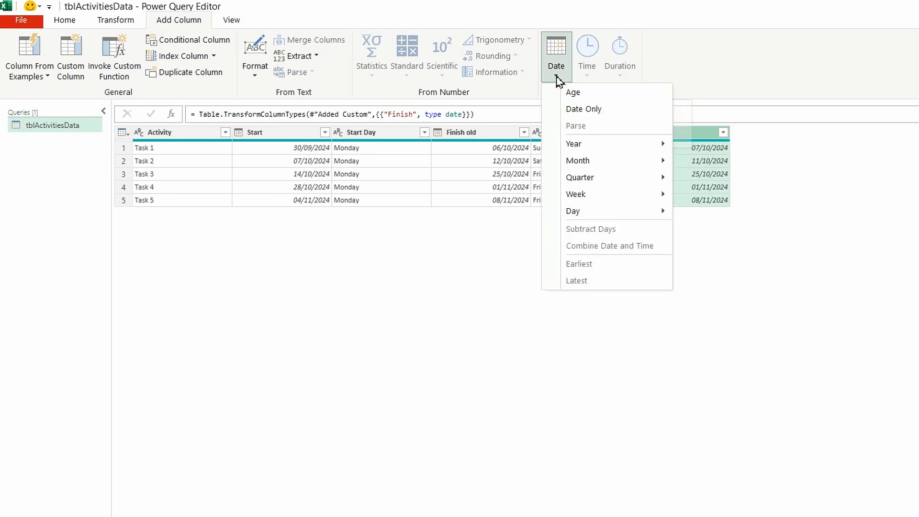
pyautogui.moveTo(578, 217)
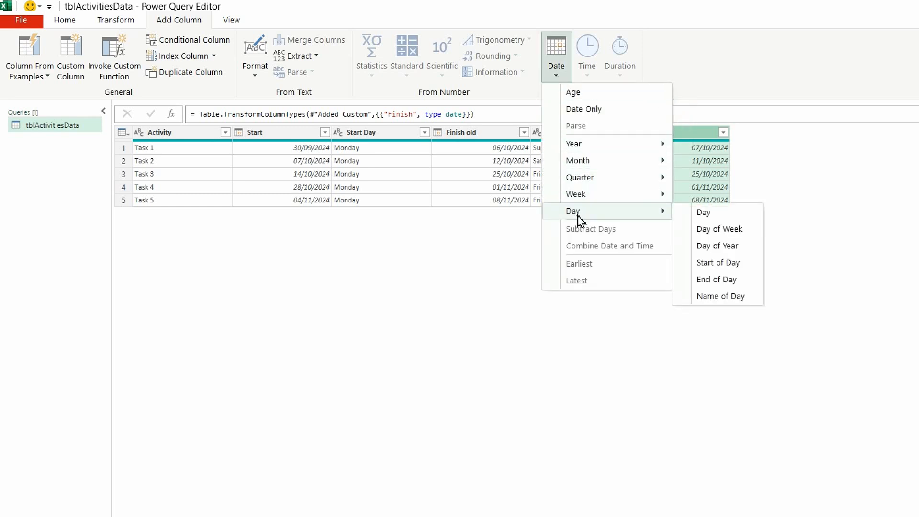
pyautogui.click(721, 297)
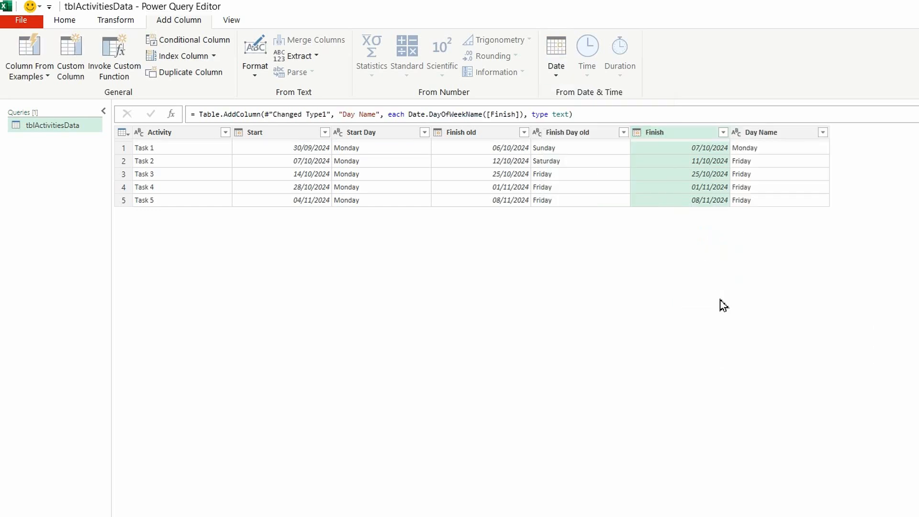
pyautogui.doubleClick(769, 136)
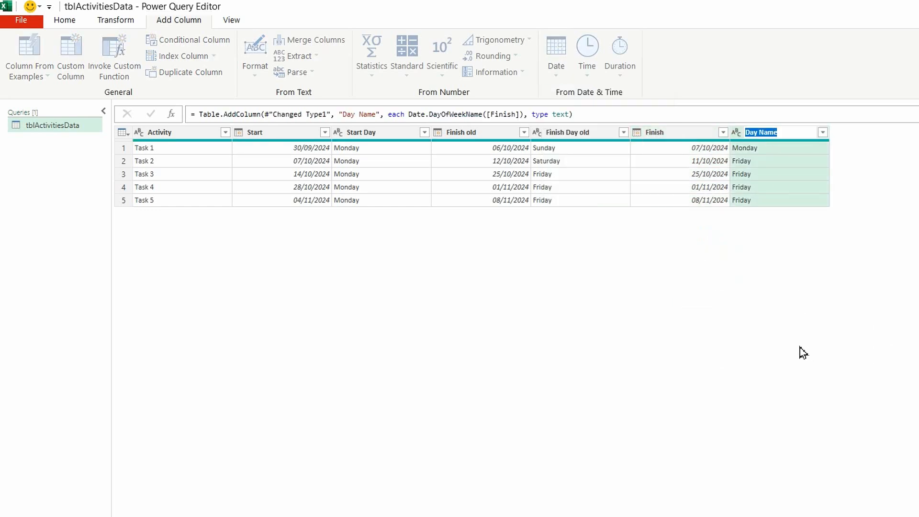
pyautogui.write('Finish Day')
pyautogui.press('Return')
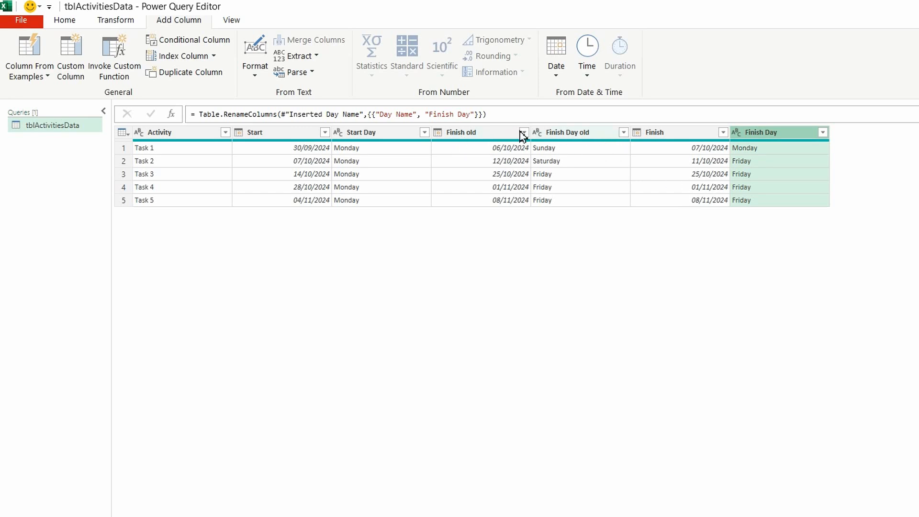
# Remove the Finish old and Finish Day old columns from the query
pyautogui.click(463, 135)
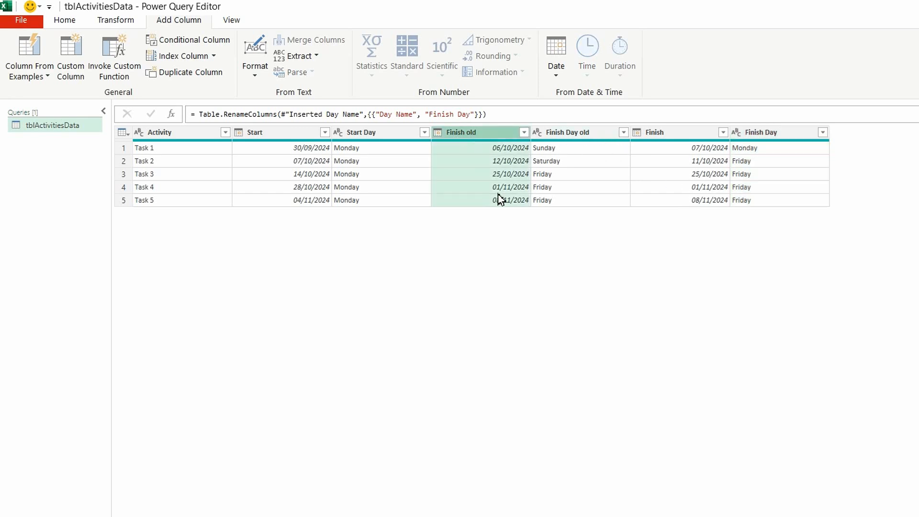
pyautogui.keyDown('ctrl'); pyautogui.click(579, 135); pyautogui.keyUp('ctrl')
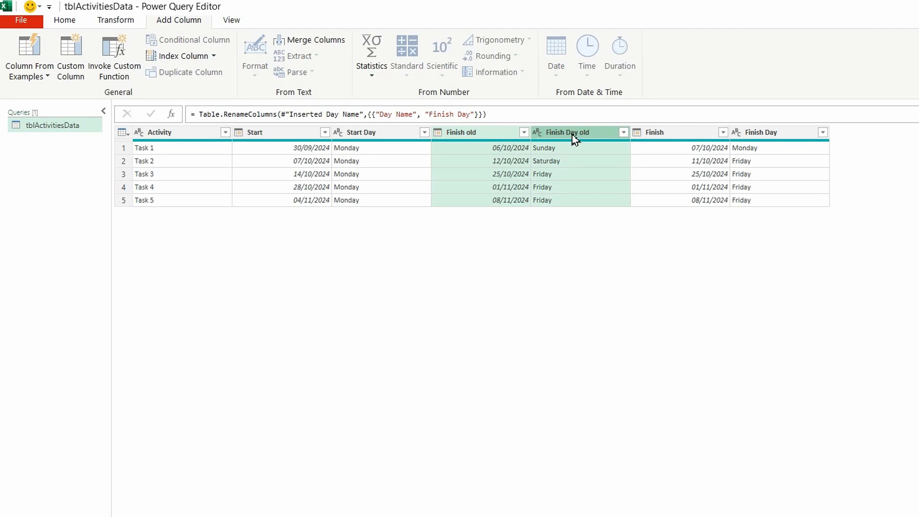
pyautogui.rightClick(575, 139)
pyautogui.click(749, 170)
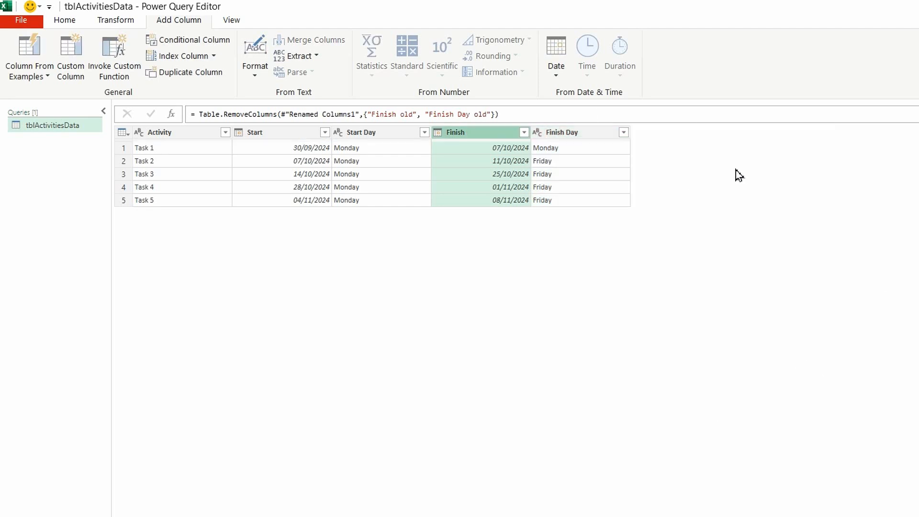
# Close the query editor, load the updated query into the Excel worksheet and select cell B4 in its table
pyautogui.click(65, 19)
pyautogui.click(19, 48)
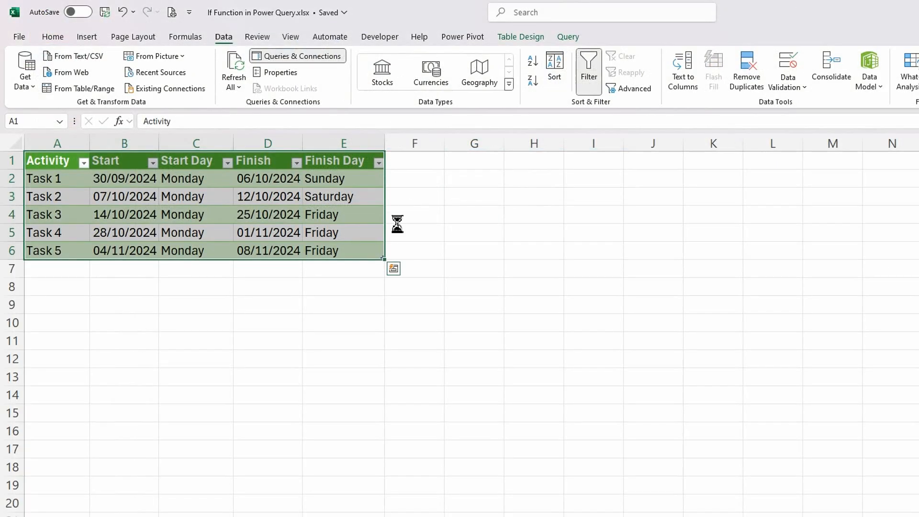
pyautogui.click(111, 215)
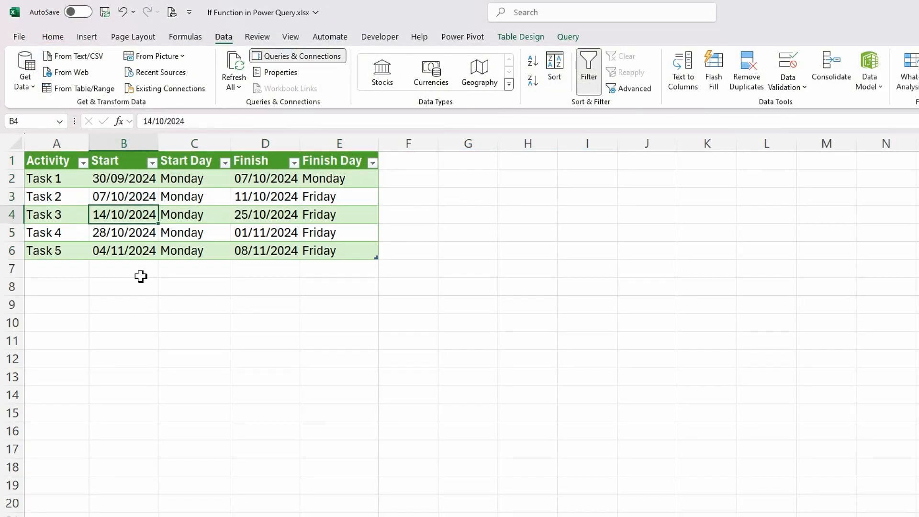